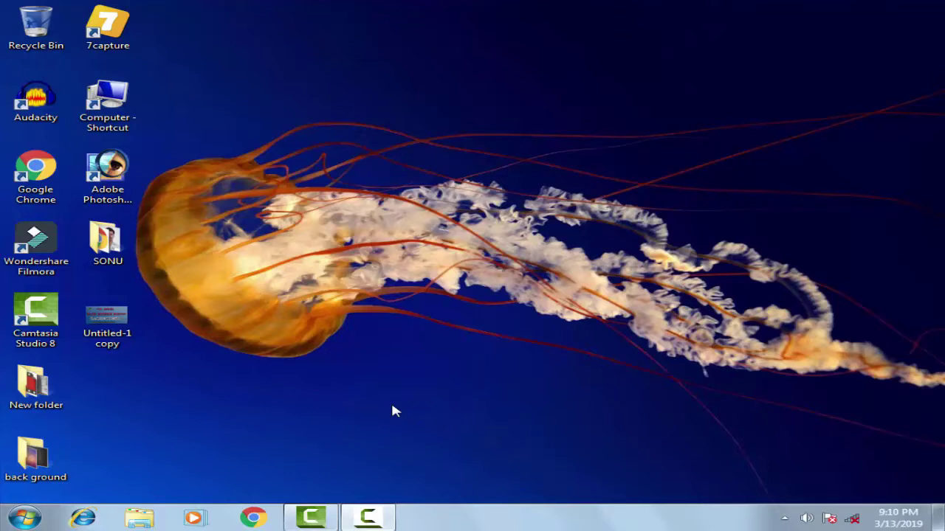
Open the computer's Properties to show the basic system information and dismiss the color scheme prompt
click(24, 518)
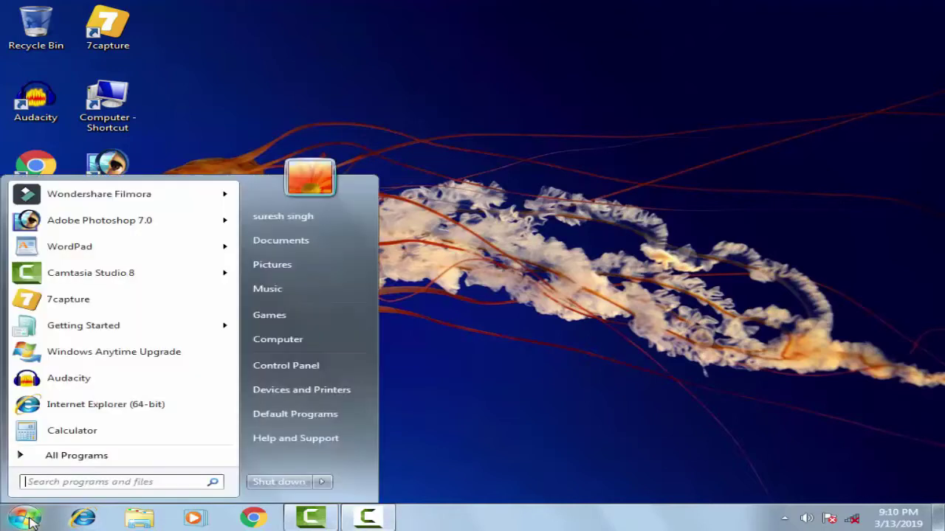
right_click(281, 345)
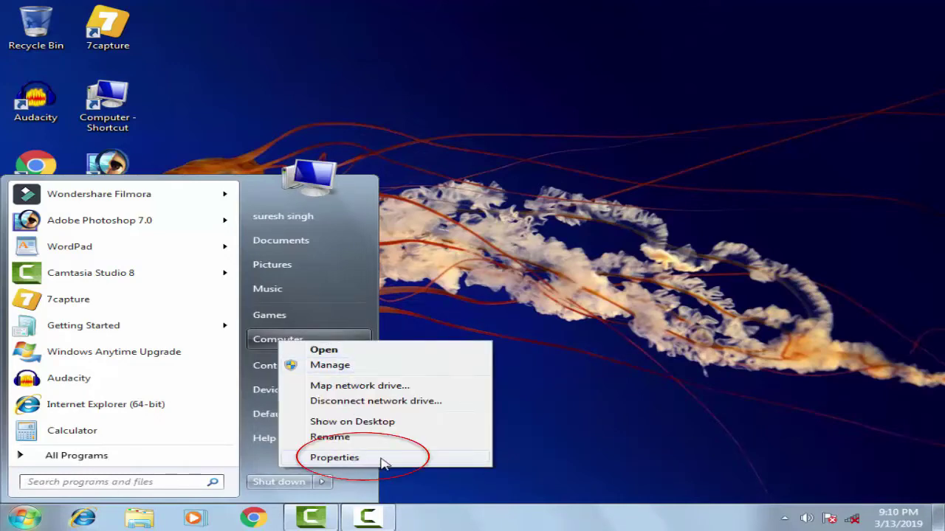
click(334, 457)
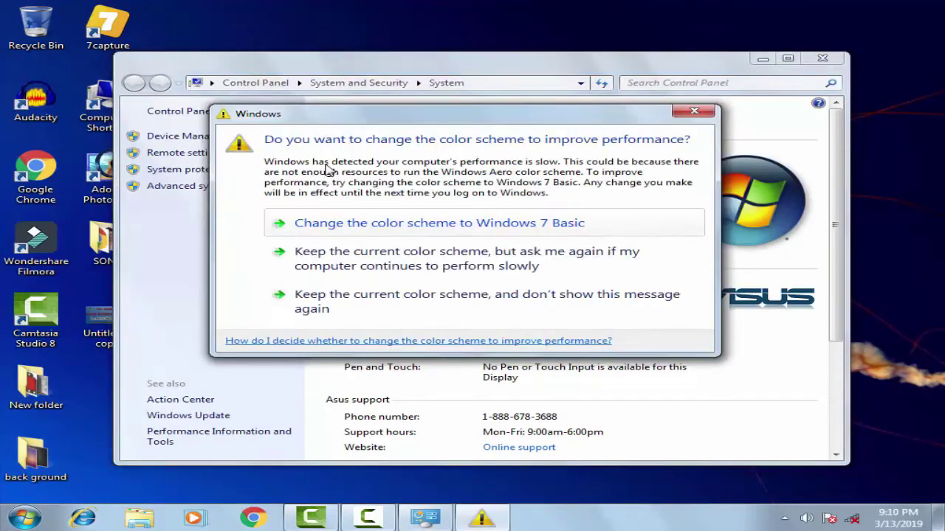
click(707, 112)
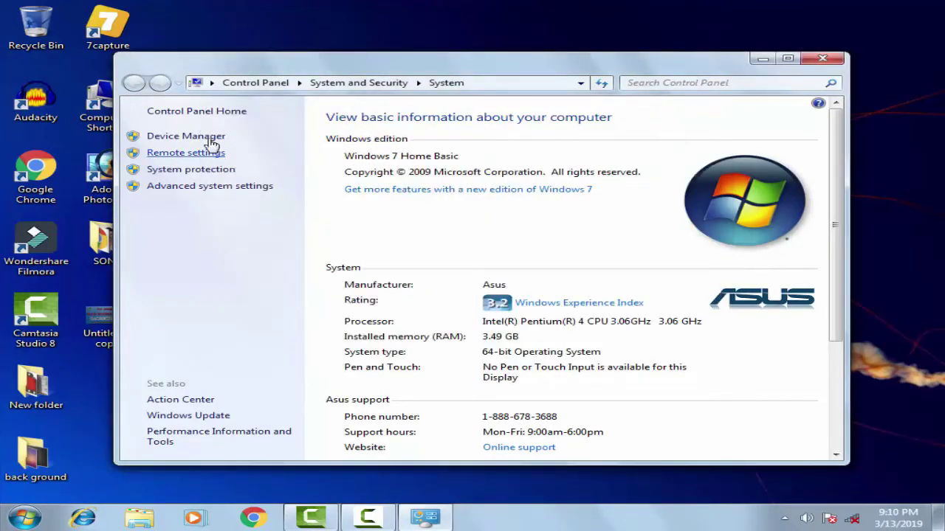
Open the Virtual Memory settings through the advanced system settings and the advanced performance options
click(193, 187)
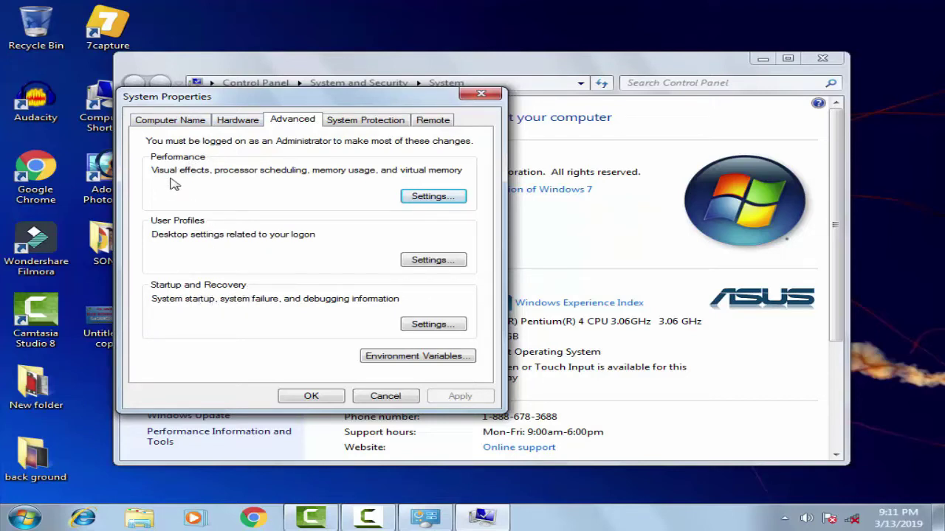
click(420, 199)
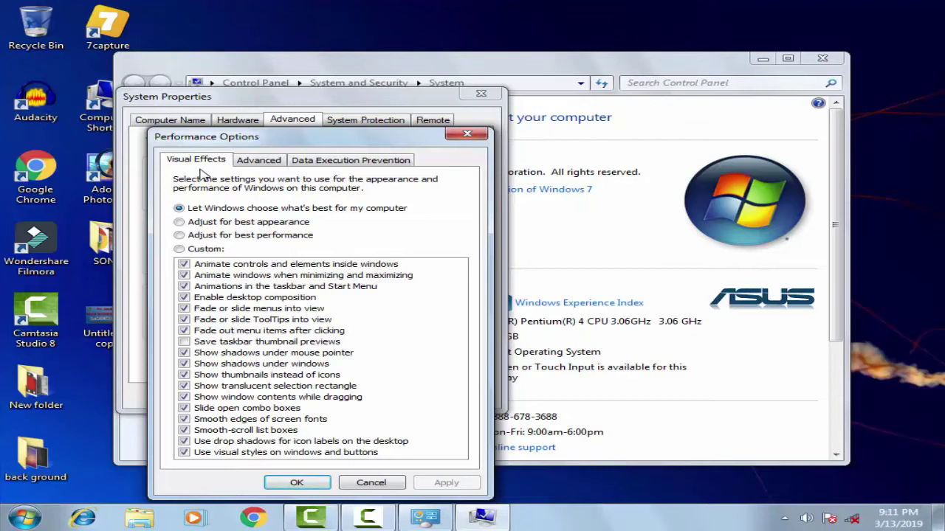
click(253, 165)
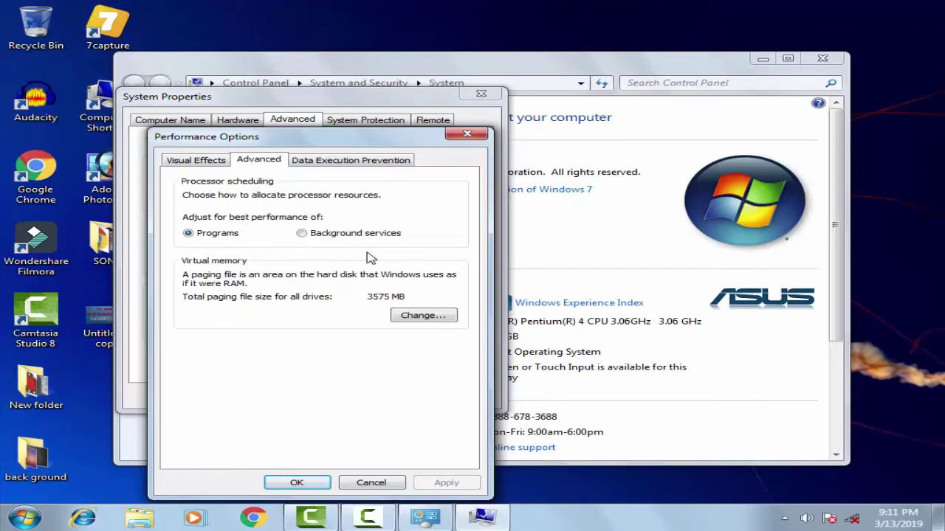
click(412, 319)
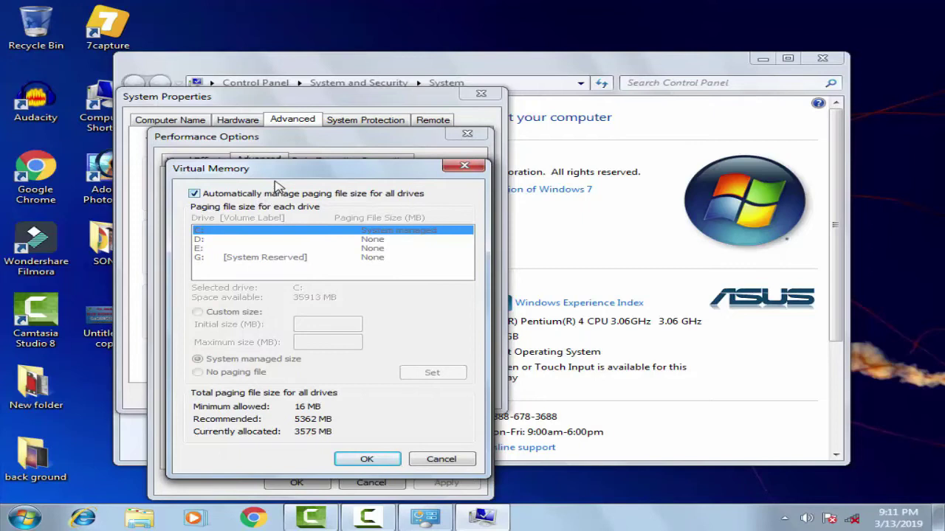
Turn off automatic paging file size management for all drives and acknowledge the restart notice
drag(284, 177, 398, 185)
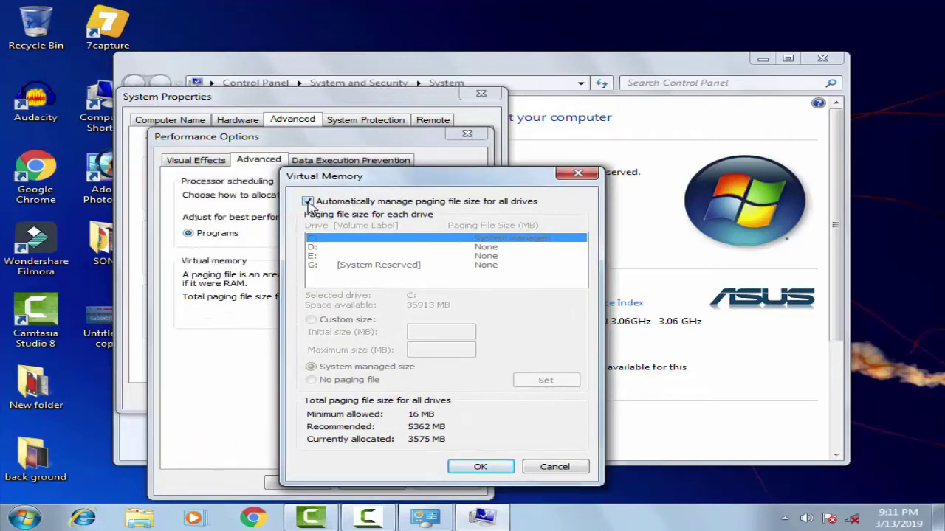
click(308, 201)
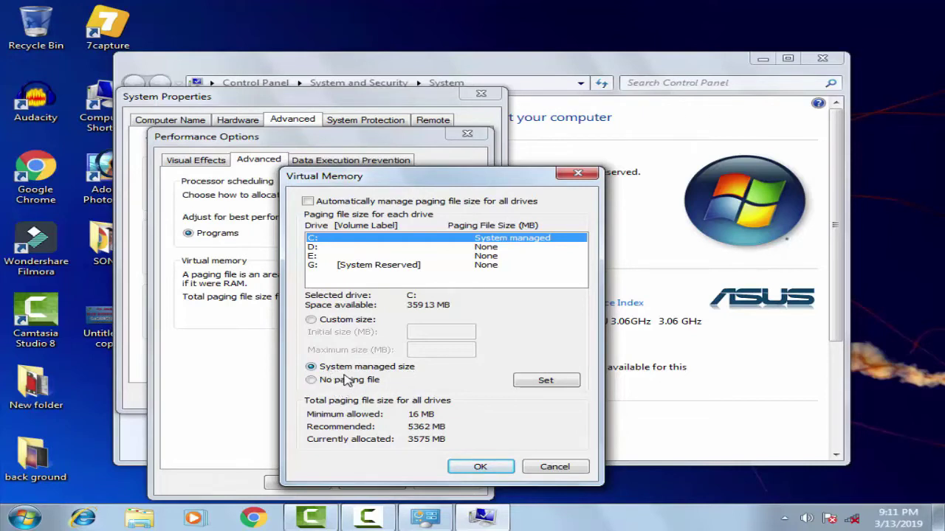
click(481, 467)
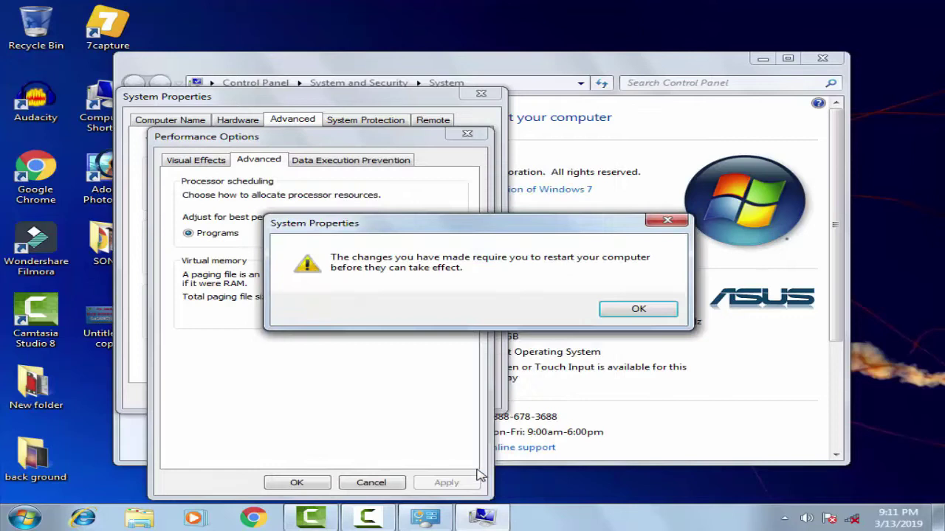
click(640, 310)
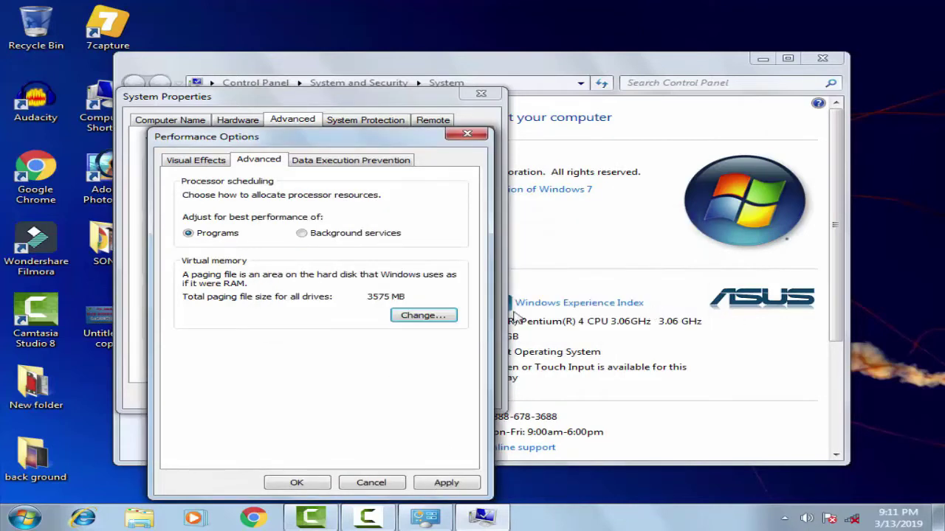
Apply the performance options, close System Properties with the changes accepted and postpone the restart
click(458, 484)
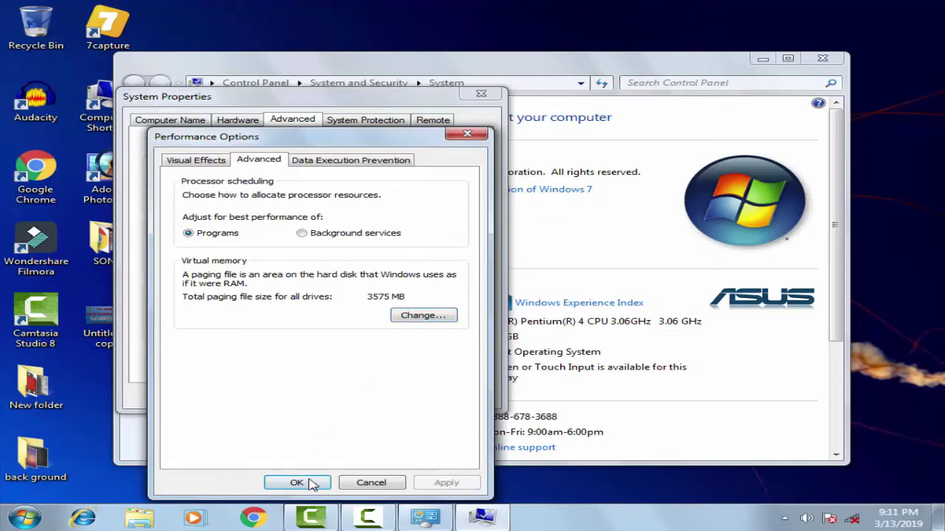
click(297, 483)
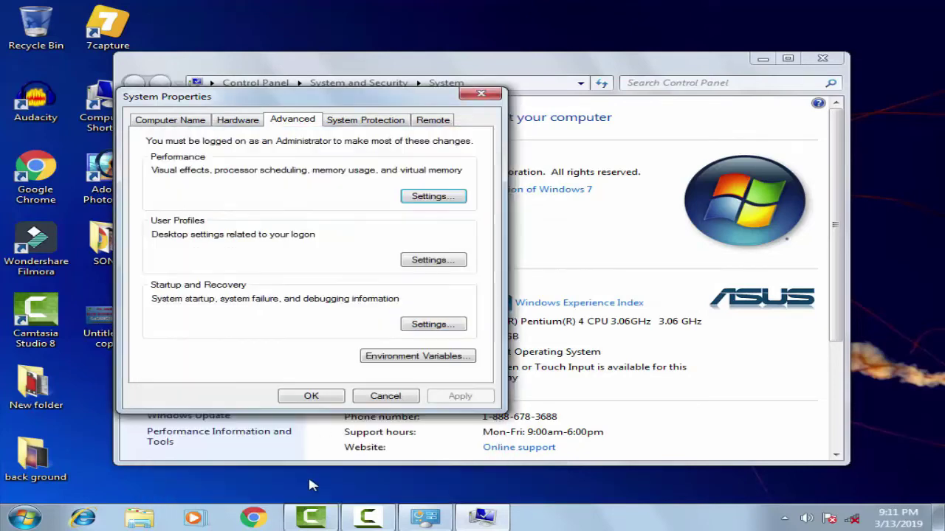
click(311, 397)
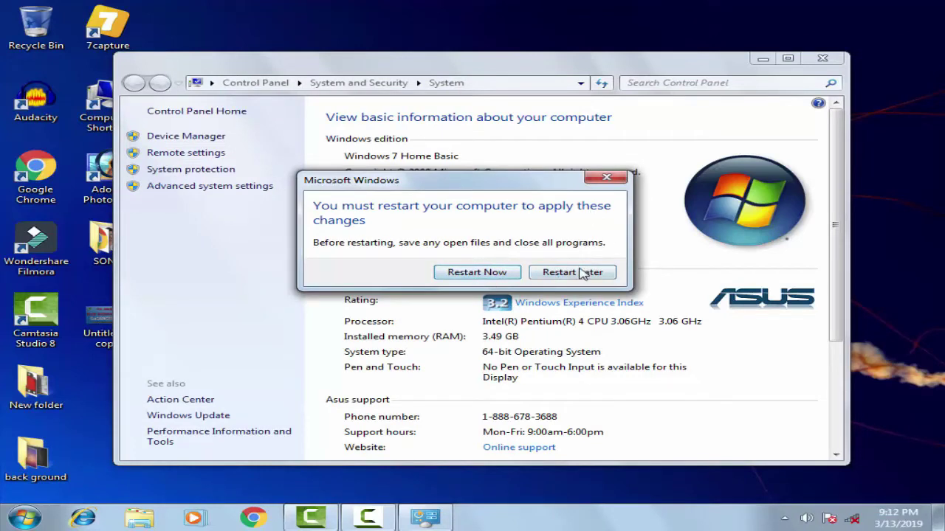
click(581, 272)
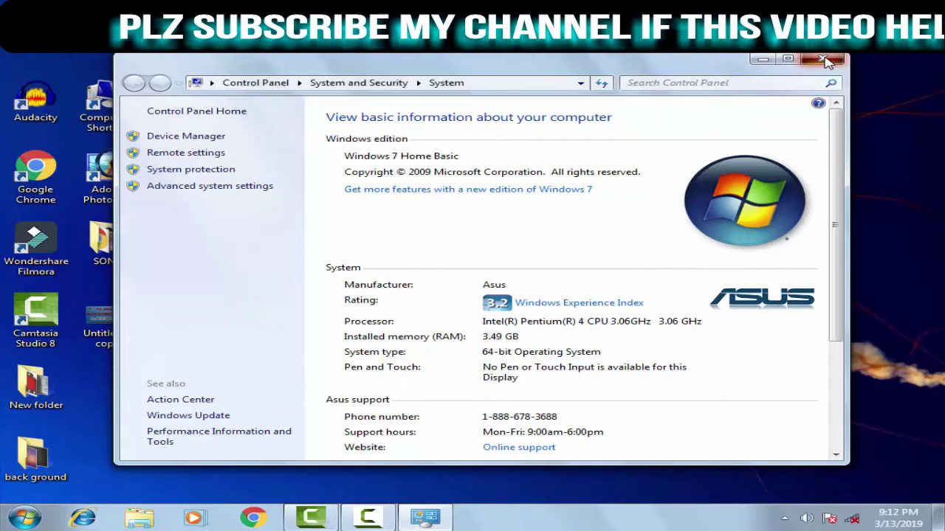
Close the System window and refresh the desktop
key(alt+F4)
right_click(437, 286)
click(527, 325)
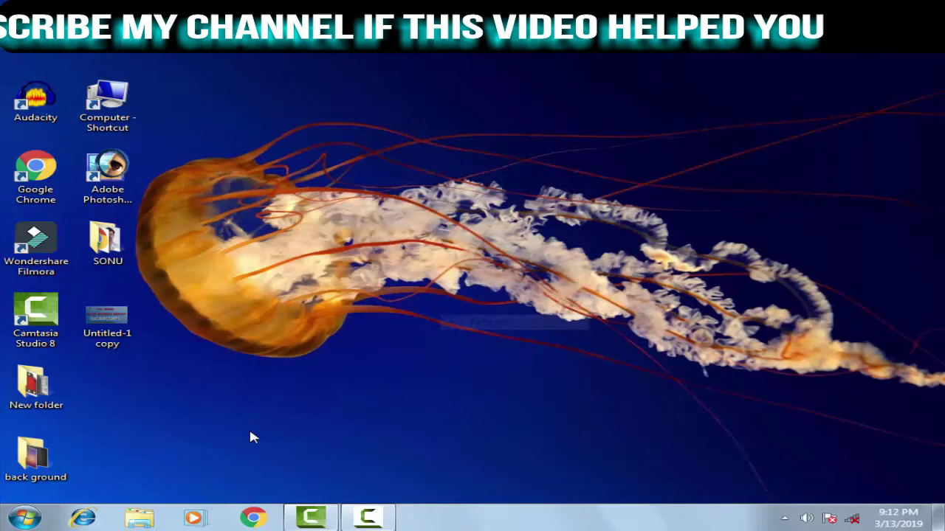
Open the Run dialog from a program search and launch msinfo32
click(7, 526)
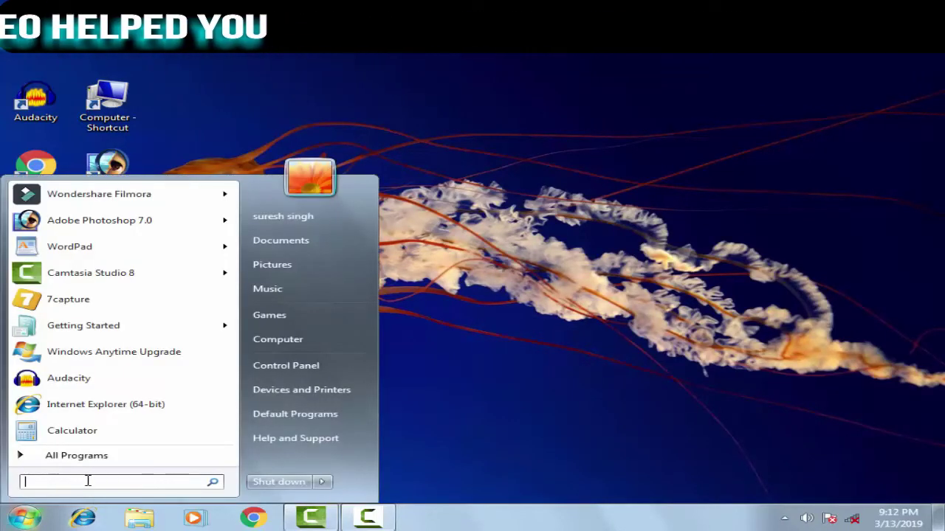
text(run)
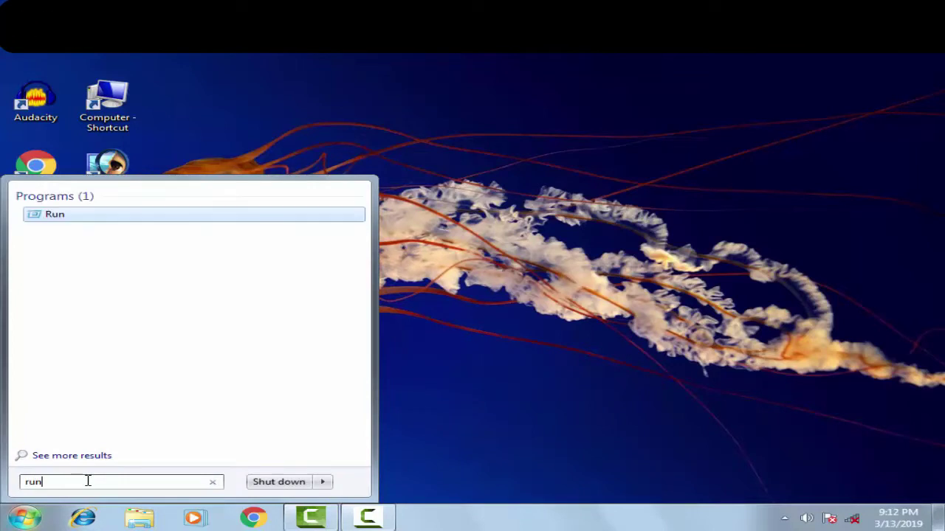
key(Return)
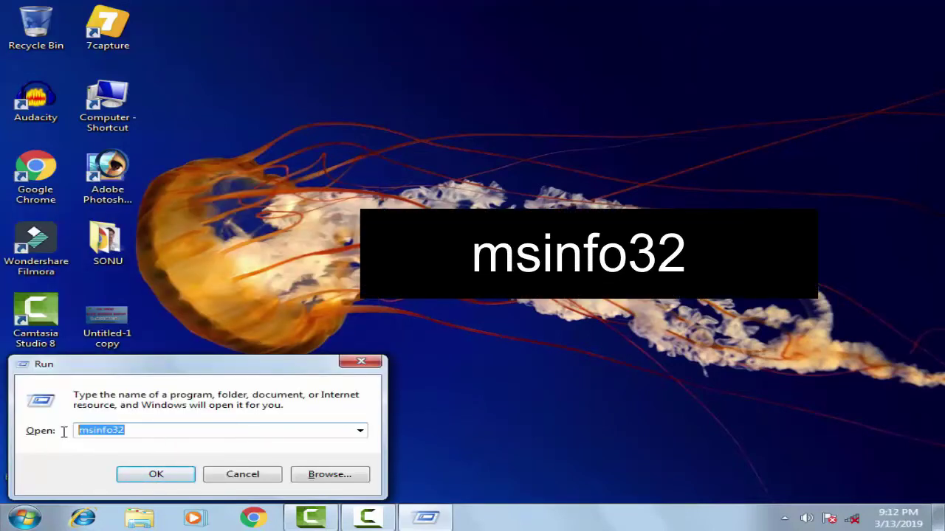
key(BackSpace)
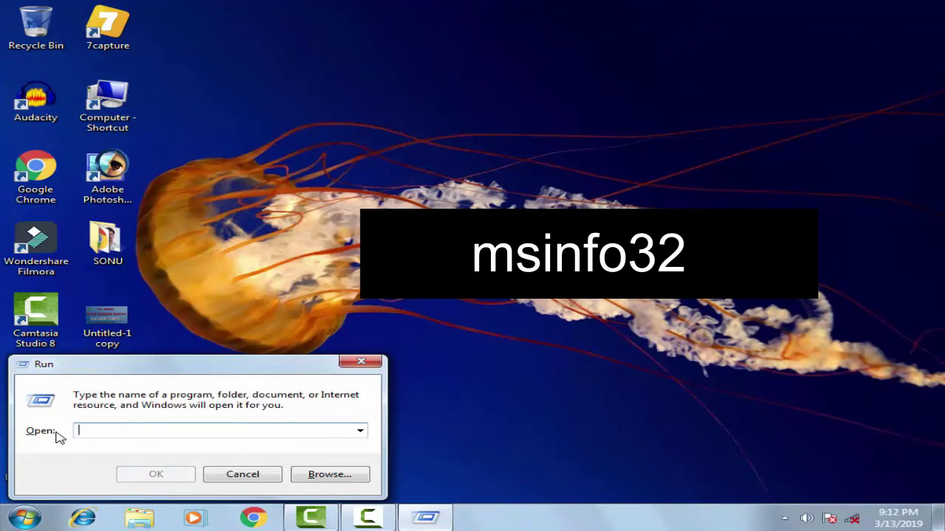
text(ms)
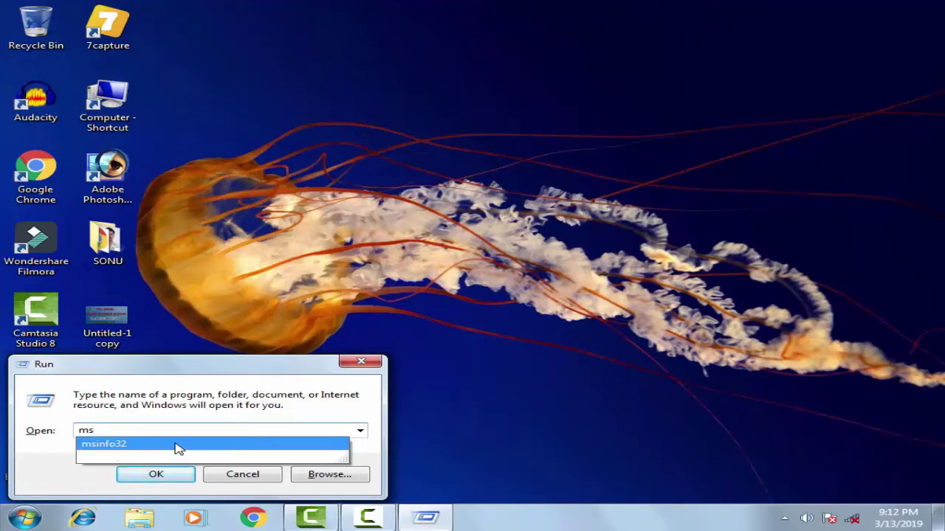
click(138, 445)
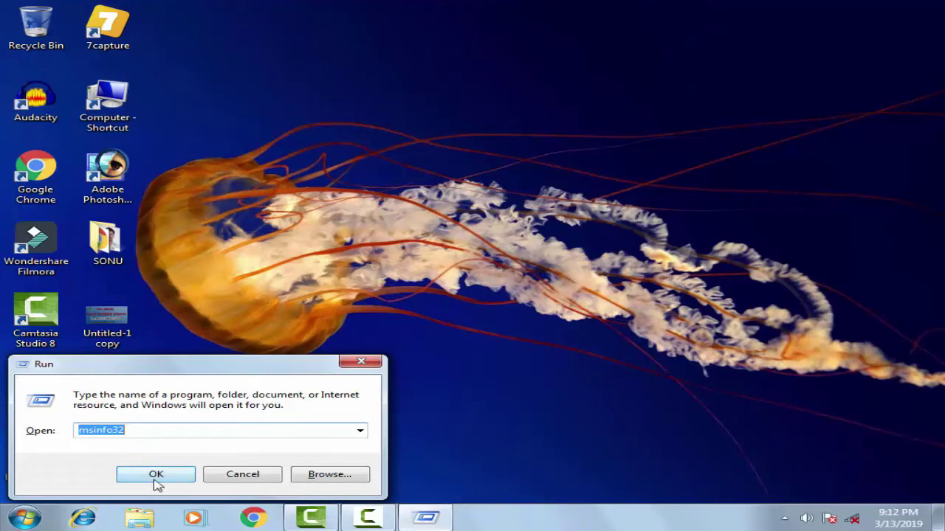
click(156, 476)
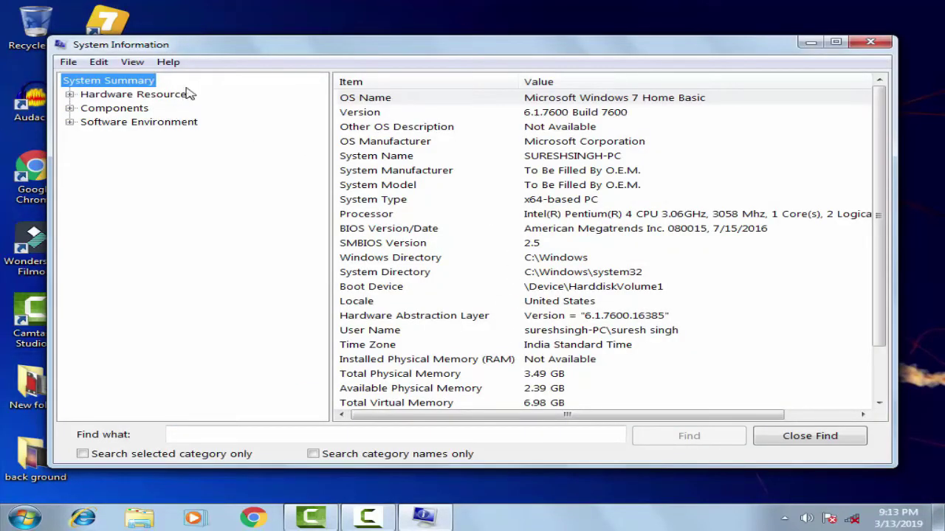
Examine the Display details under Components in System Information and close the window
click(70, 108)
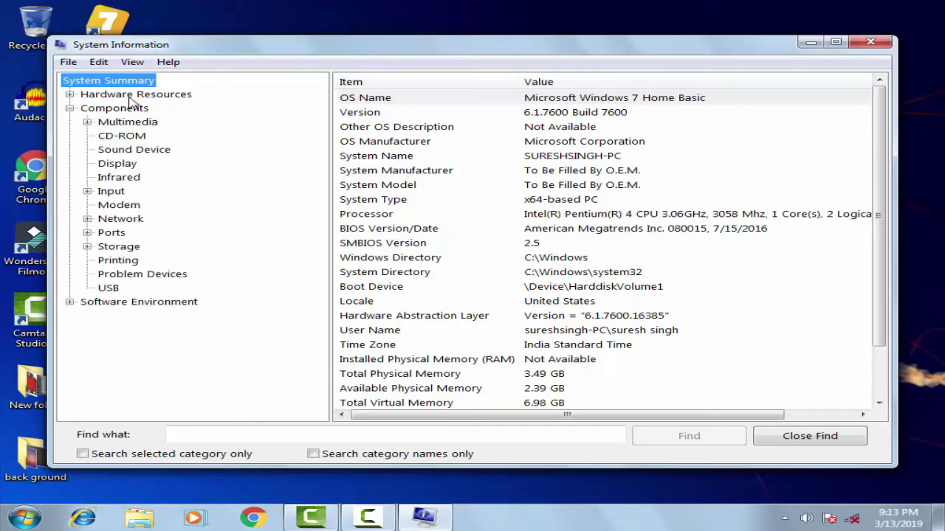
click(122, 165)
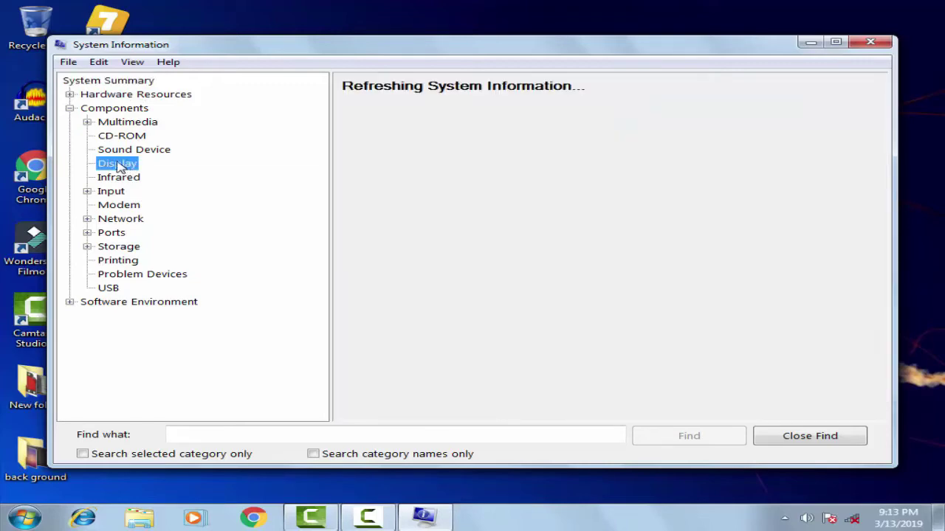
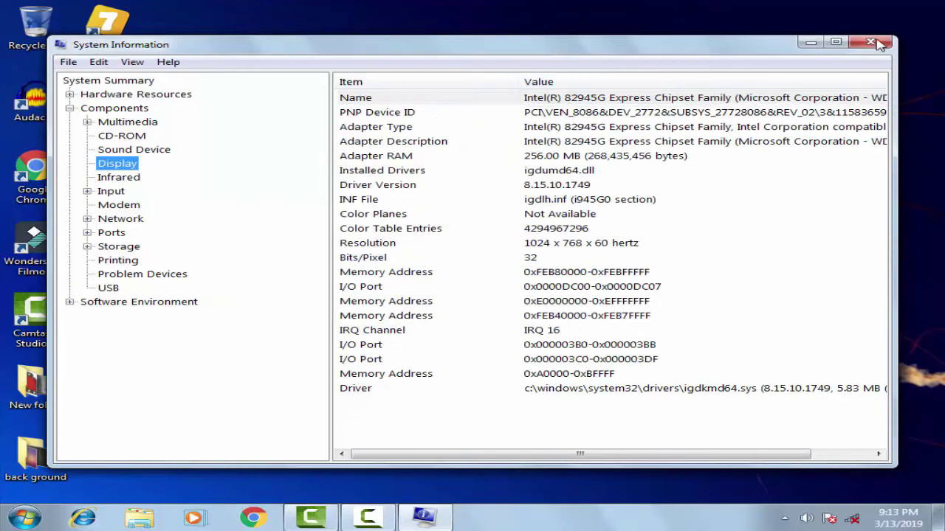
click(870, 41)
Open the Run dialog from a program search and launch the Command Prompt with cmd
click(24, 519)
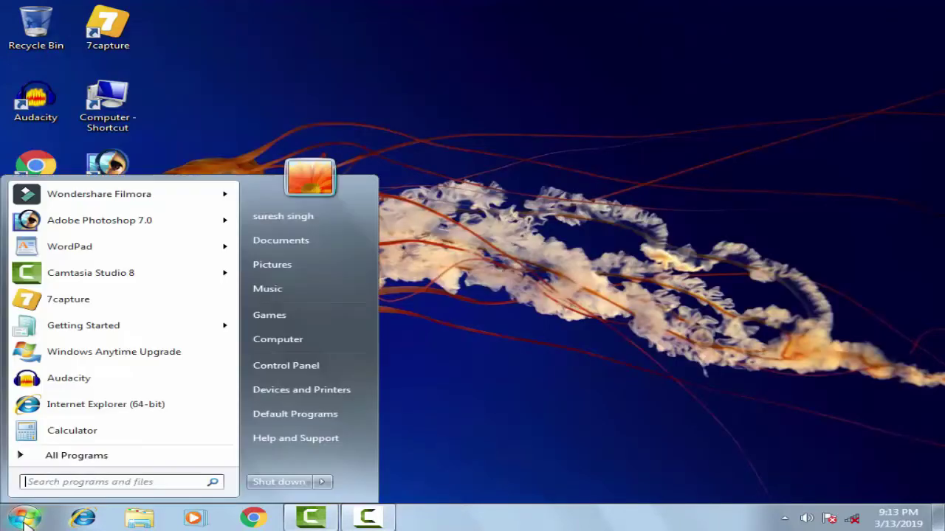
click(67, 483)
text(run)
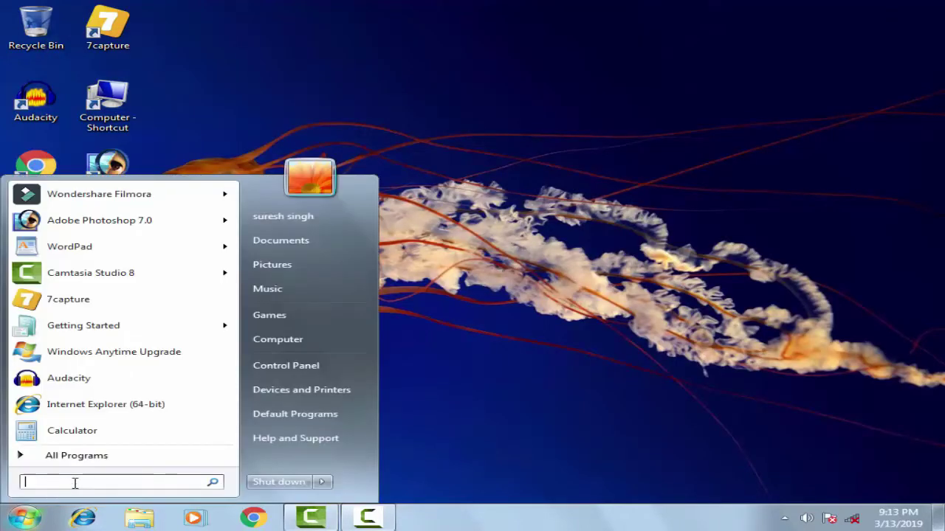
key(Return)
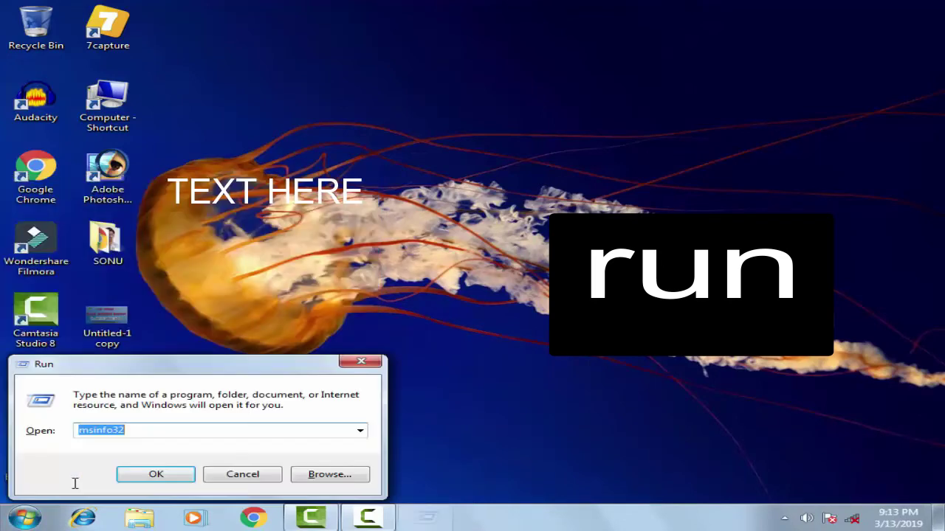
key(BackSpace)
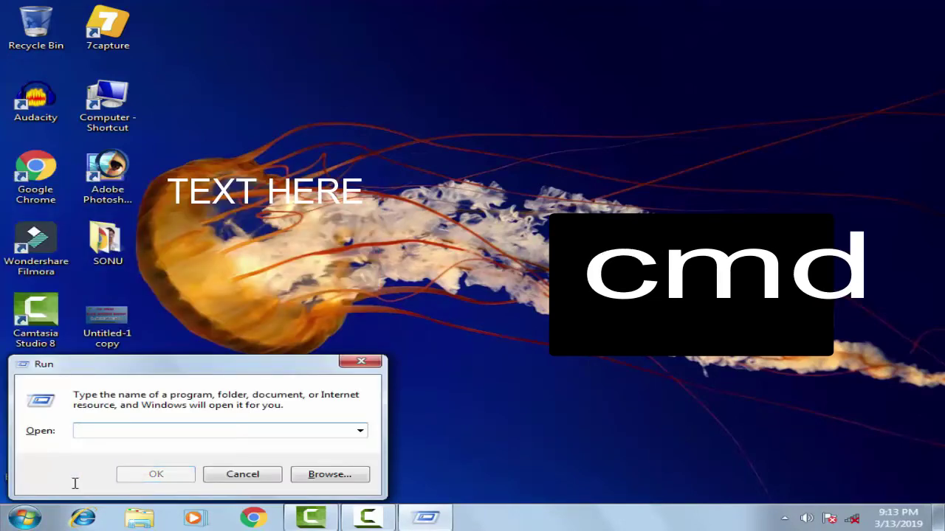
text(cmd)
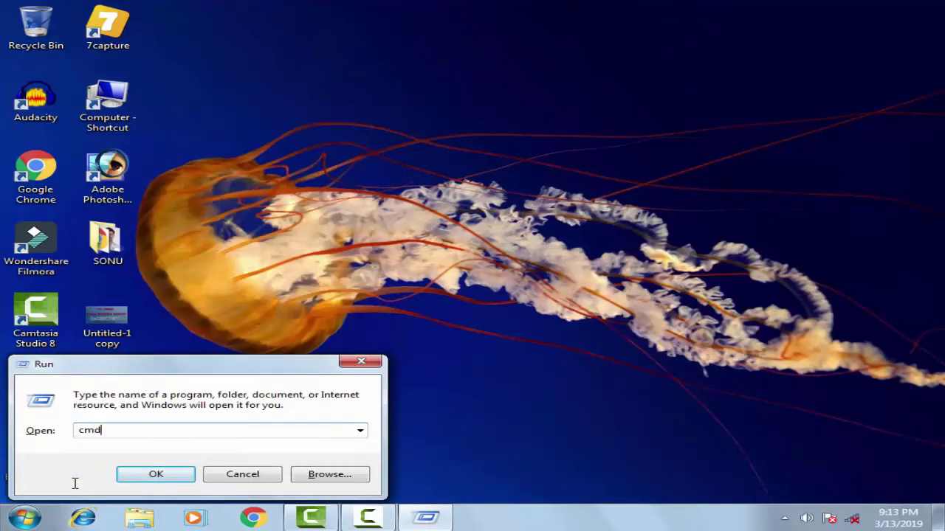
key(Return)
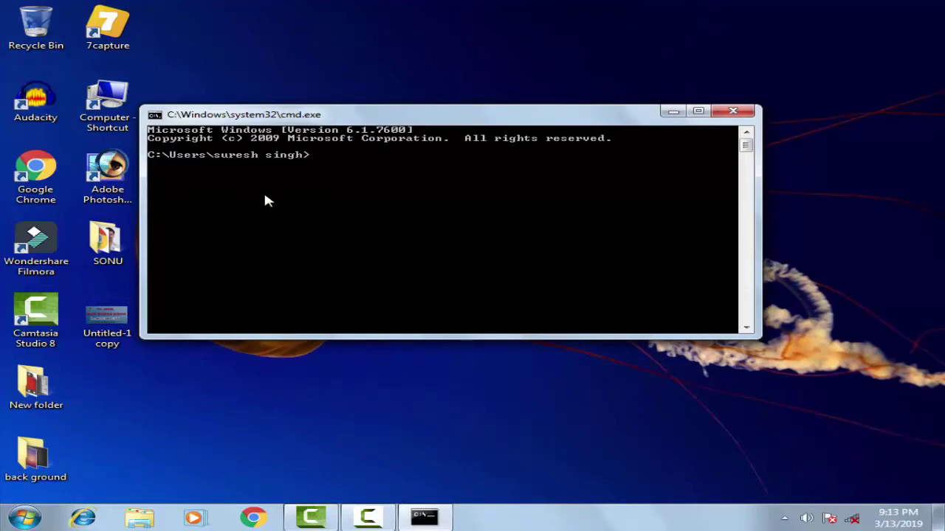
Try to rename the display driver's INF file by running ren %systemroot%\inf\lgdlh.inf*inf.old
text(ren)
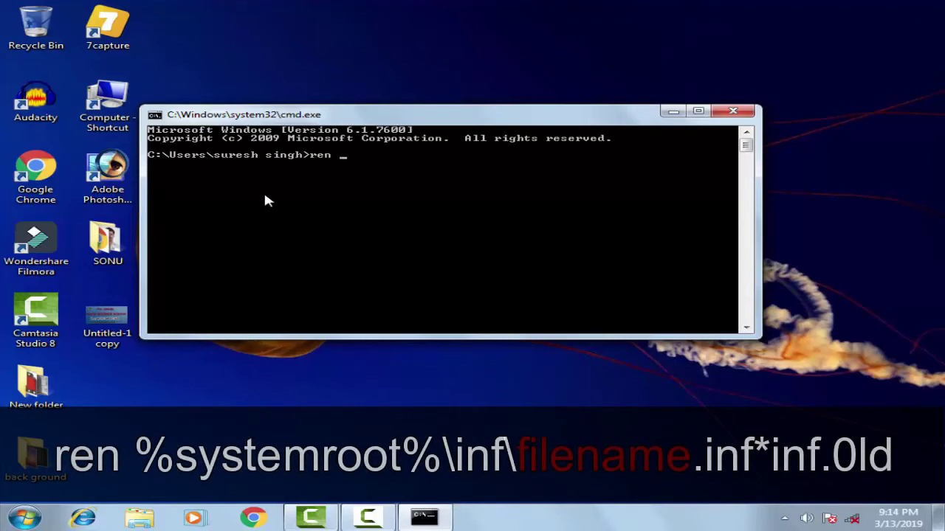
text( %)
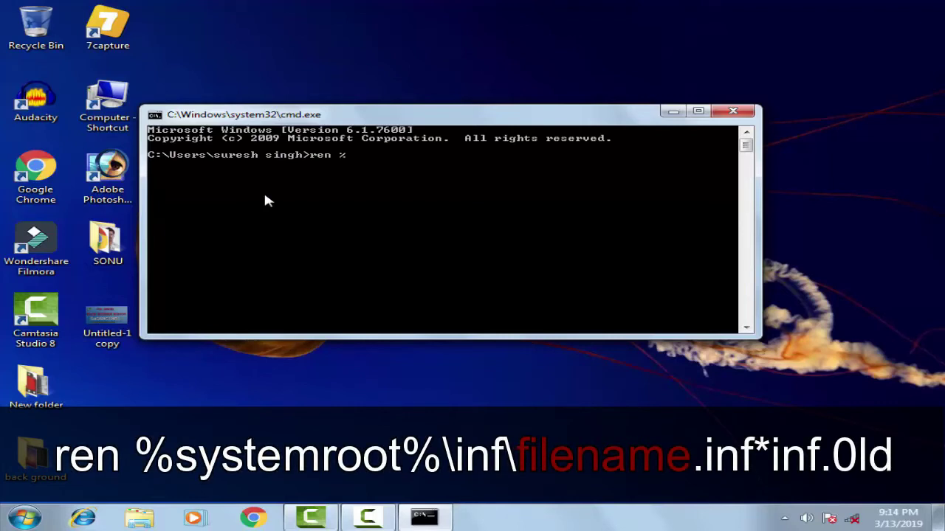
text(systemroot%\inf\lg)
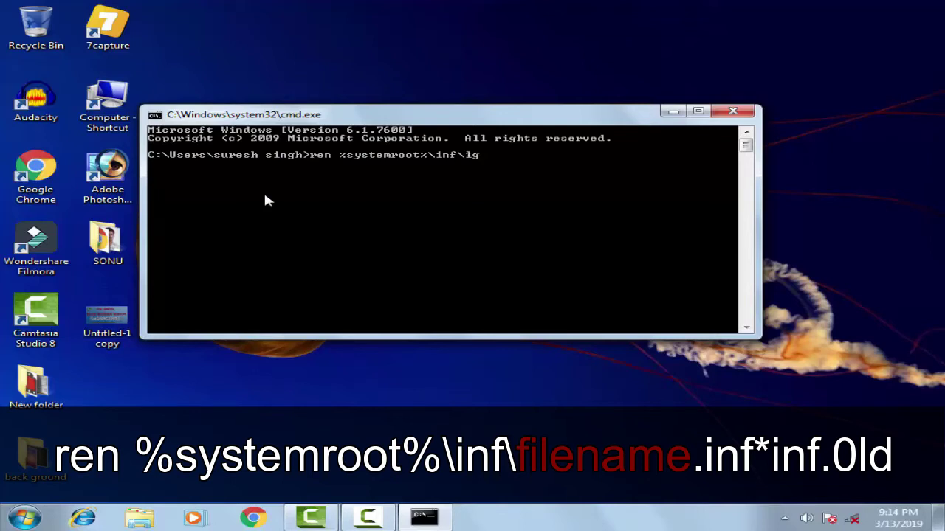
text(d)
text(lh)
text(.inf)
text(*)
text(inf)
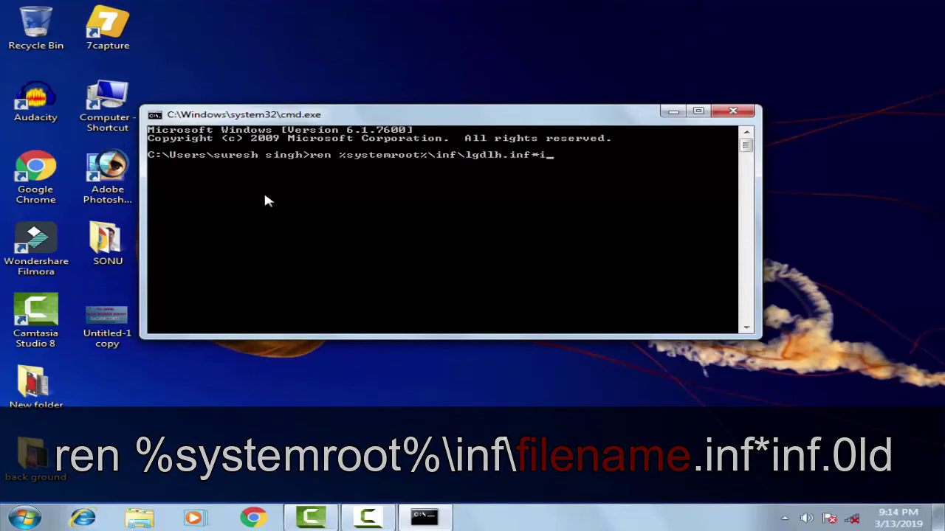
text(.)
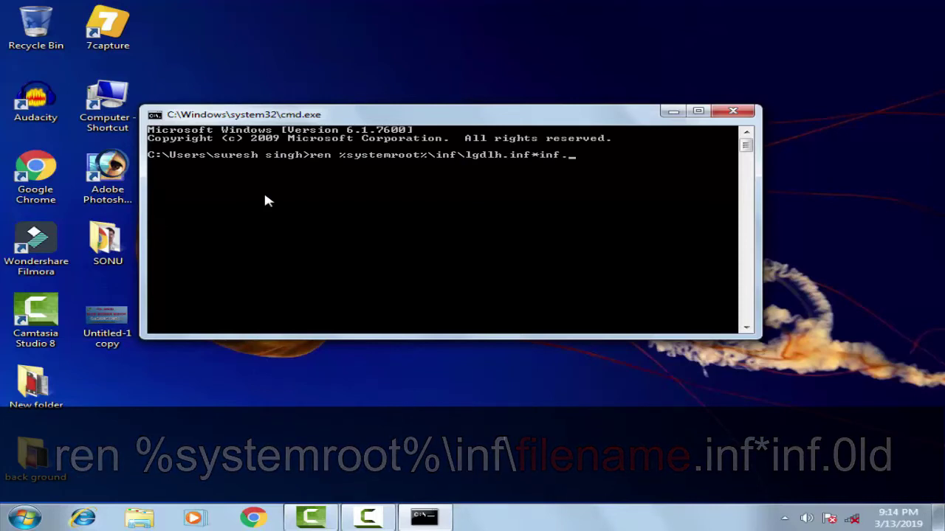
text(old)
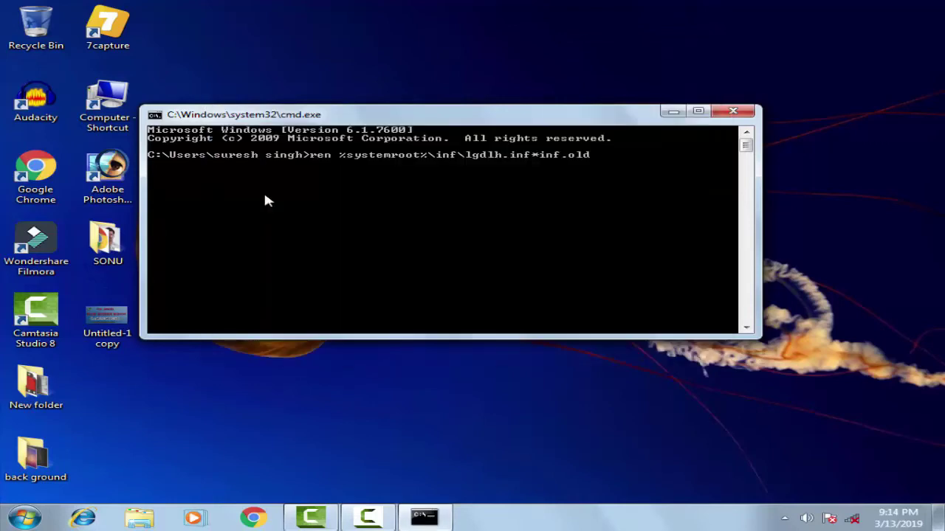
key(Return)
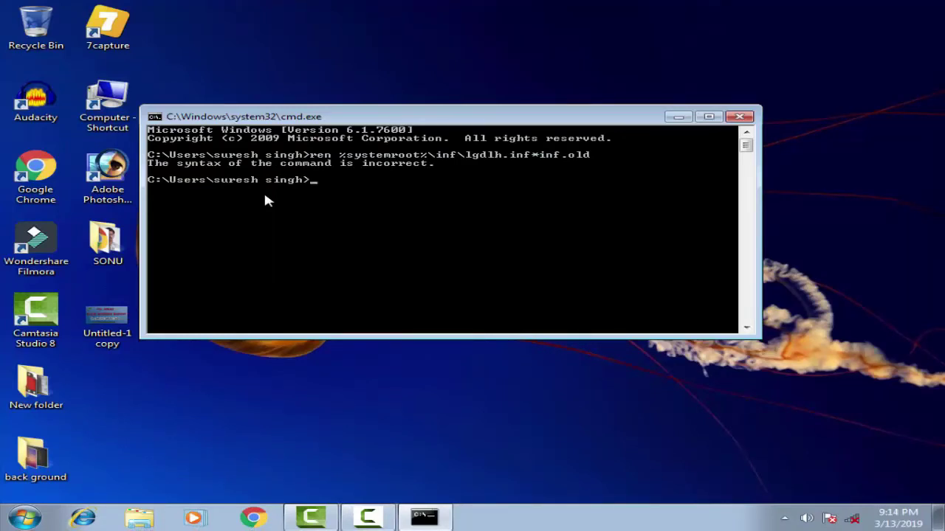
Try to rename the driver's PNF file by running ren %systemroot%\inf\lgdlh.pnf.pnf.old, and close the Command Prompt
text(ren %systemroot)
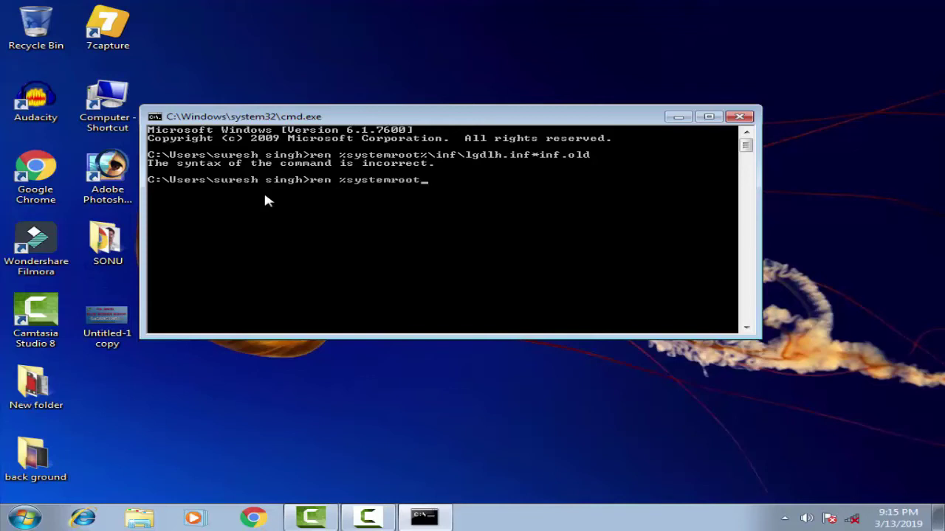
text(%\inf\lgdlh.in)
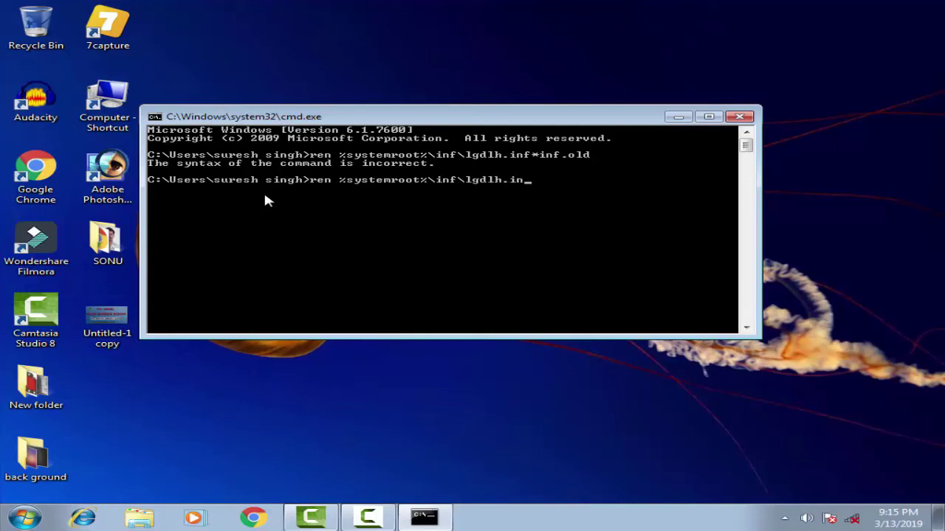
text(f)
key(BackSpace)
key(BackSpace)
key(BackSpace)
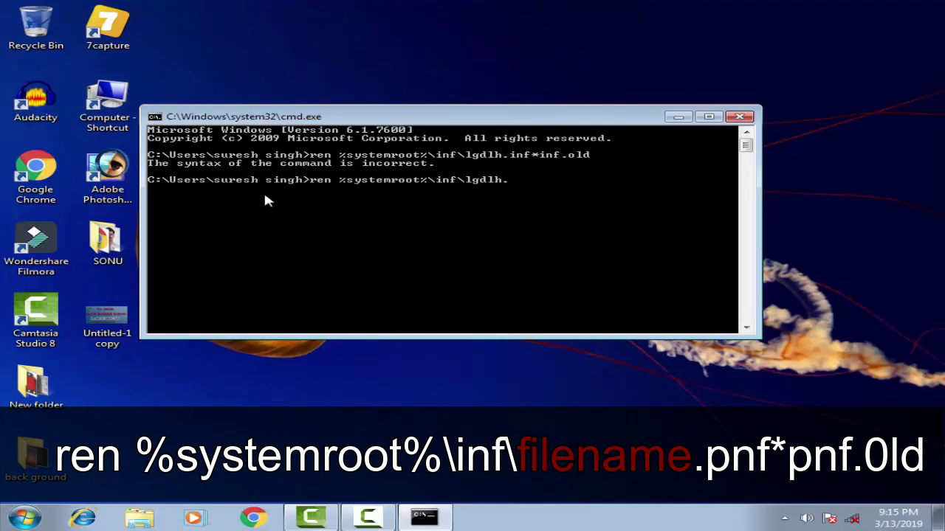
text(pnf)
text(.pnf.old)
key(Return)
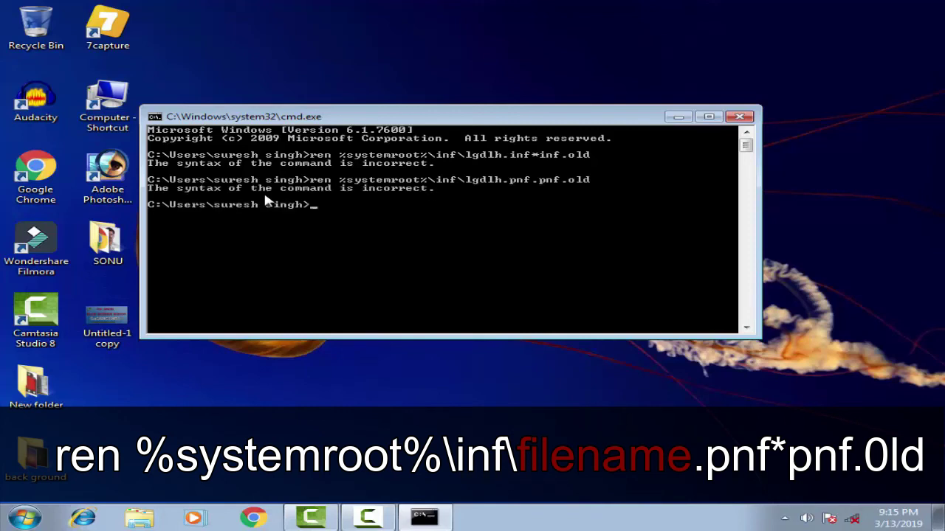
click(740, 120)
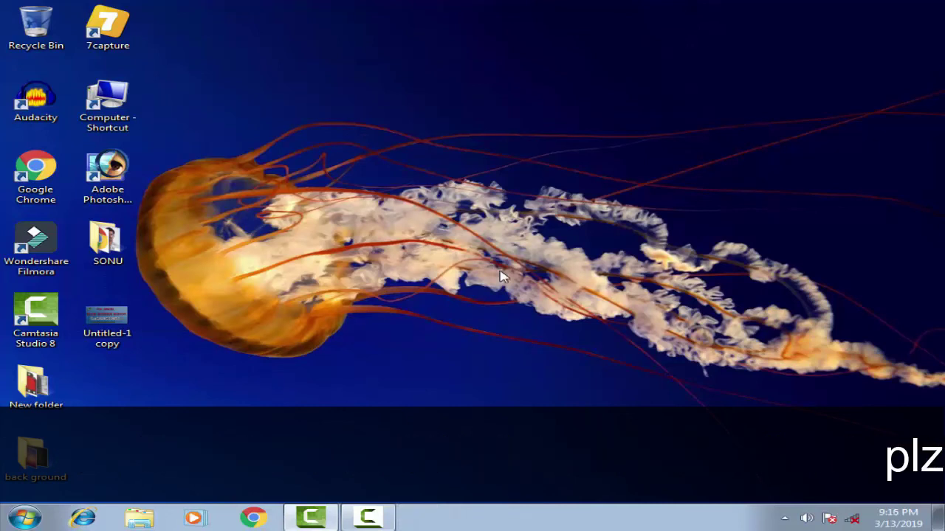